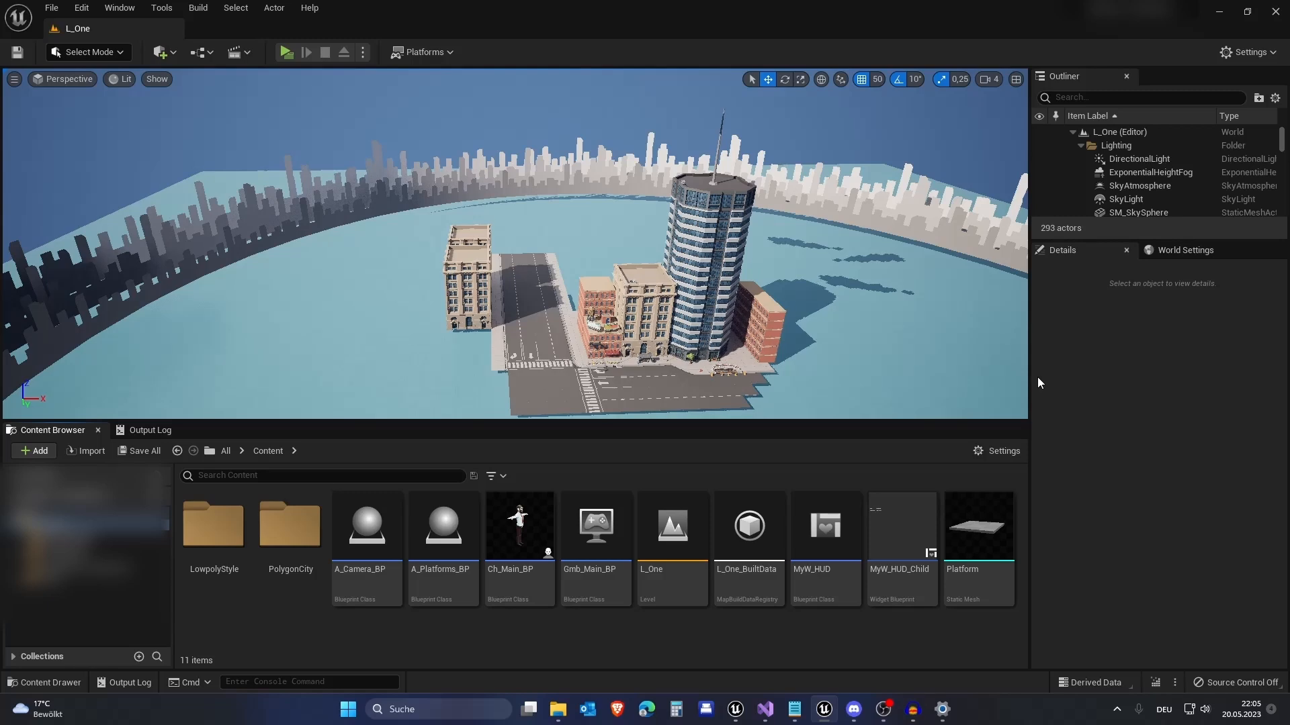
Package the project for Windows into the PluginTestPackages folder on the desktop.
{"action": "left_click", "coordinate": [422, 51]}
{"action": "mouse_move", "coordinate": [447, 150]}
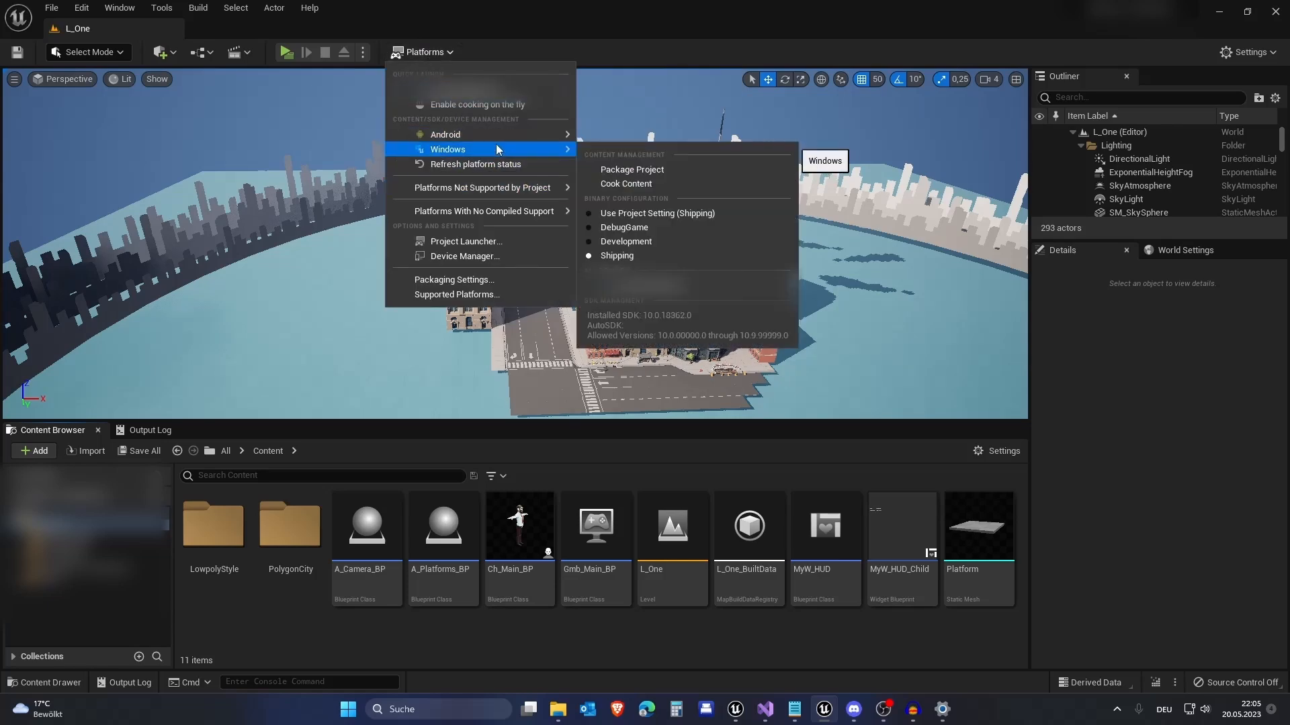
{"action": "left_click", "coordinate": [655, 170]}
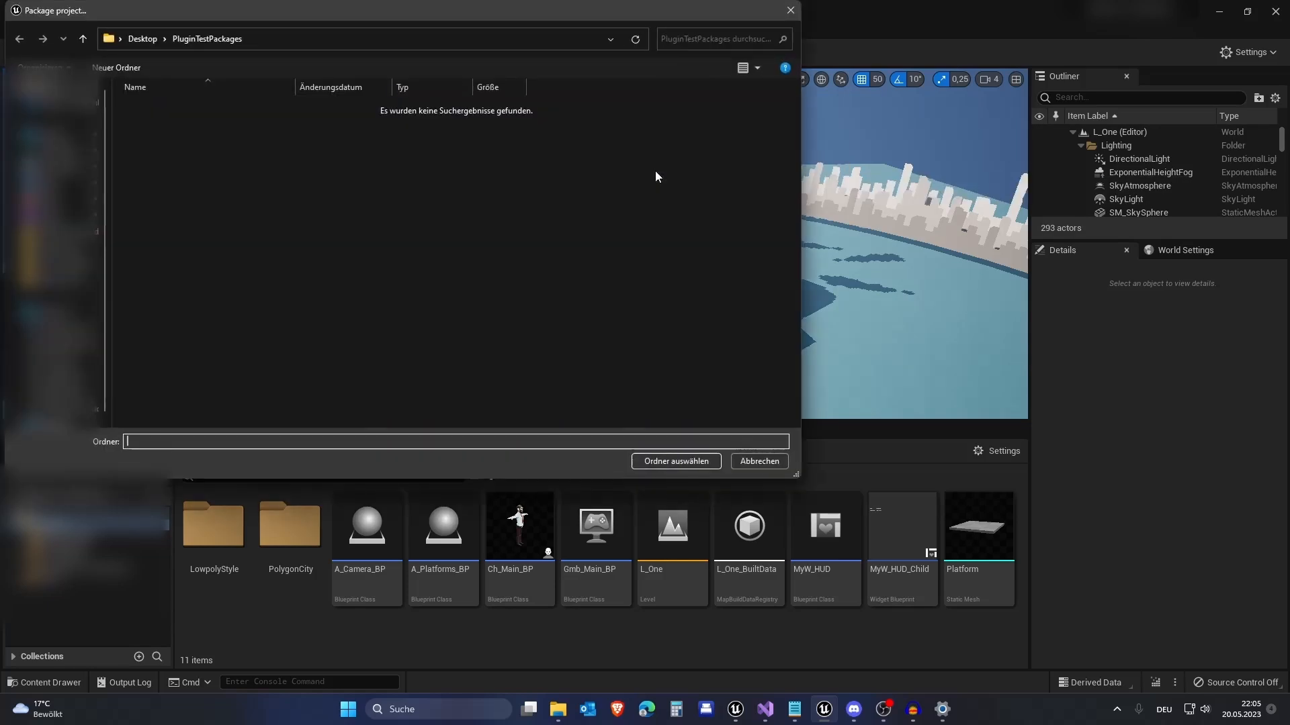
{"action": "left_click", "coordinate": [676, 461]}
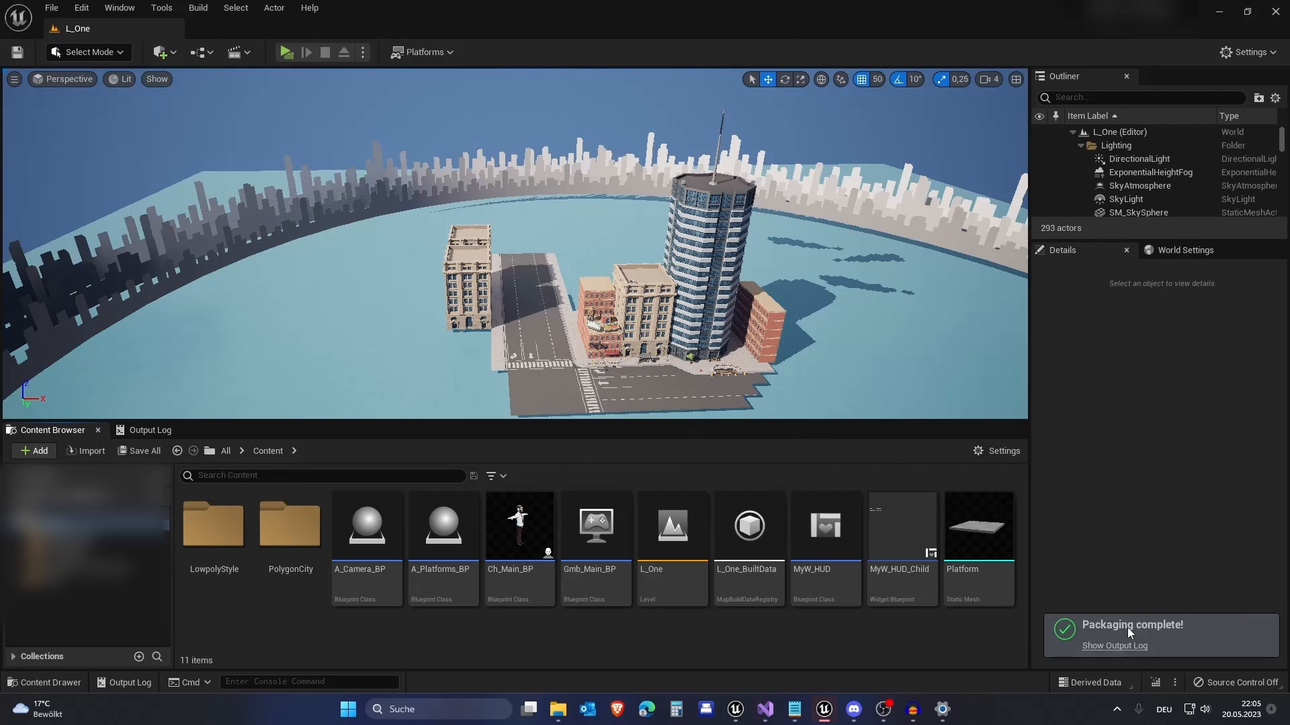
Show the packaging Output Log with the 'Unable to instantiate module UnrealEd' error.
{"action": "left_click", "coordinate": [1115, 647]}
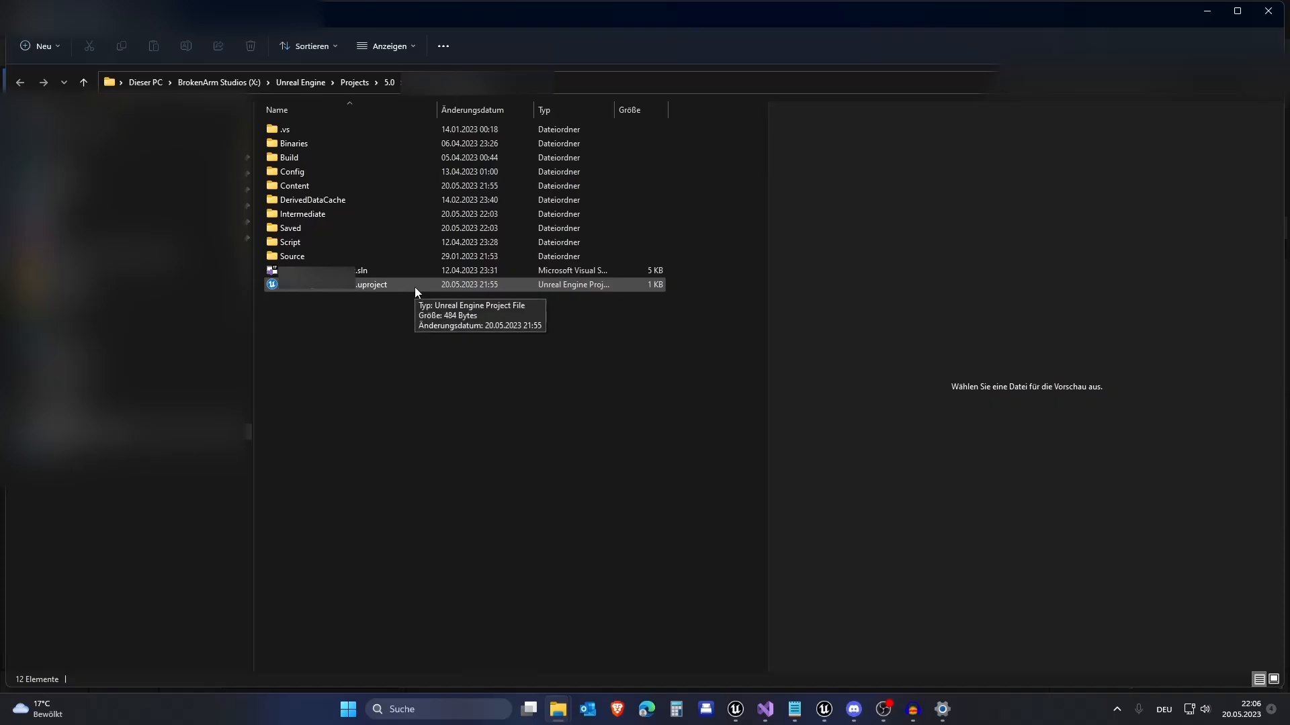
Open the project's .uproject file in Notepad via 'Öffnen mit'.
{"action": "right_click", "coordinate": [416, 285]}
{"action": "mouse_move", "coordinate": [450, 350]}
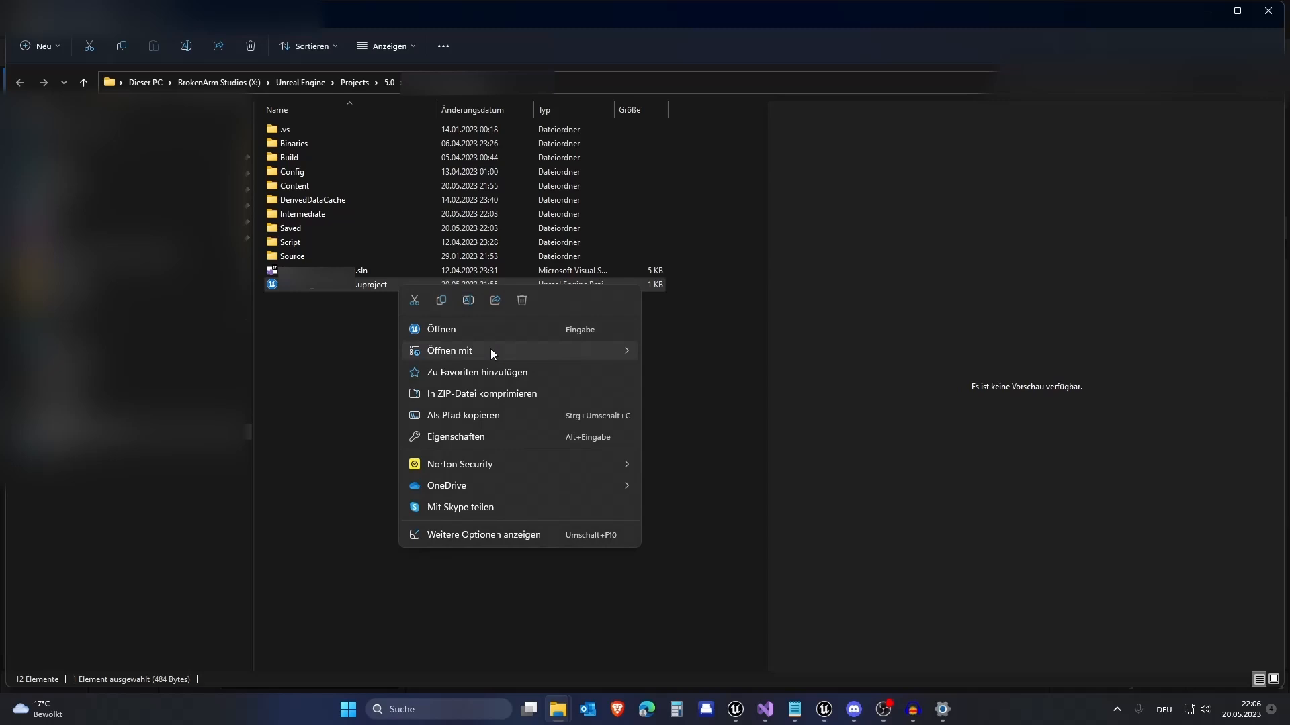
{"action": "left_click", "coordinate": [678, 352]}
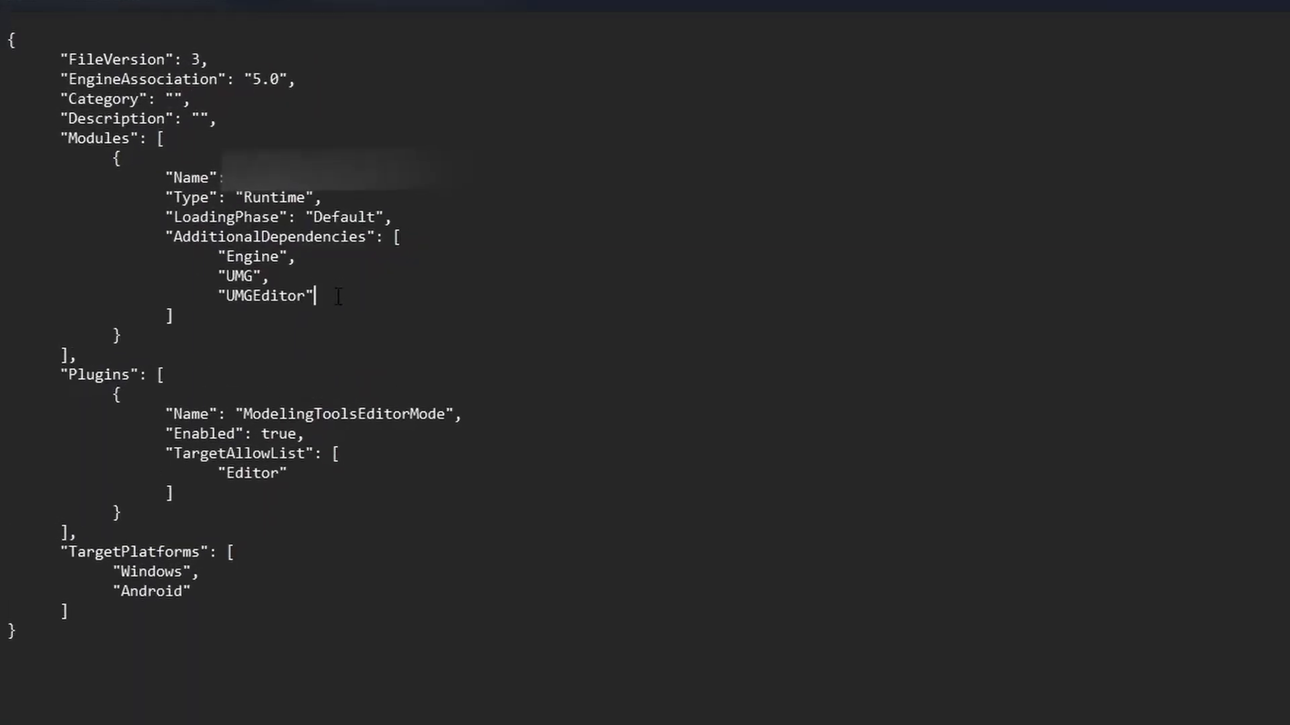
Delete the UMGEditor entry from AdditionalDependencies, leaving Engine and UMG.
{"action": "left_click_drag", "start_coordinate": [198, 219], "coordinate": [167, 218]}
{"action": "left_click_drag", "start_coordinate": [326, 344], "coordinate": [324, 321]}
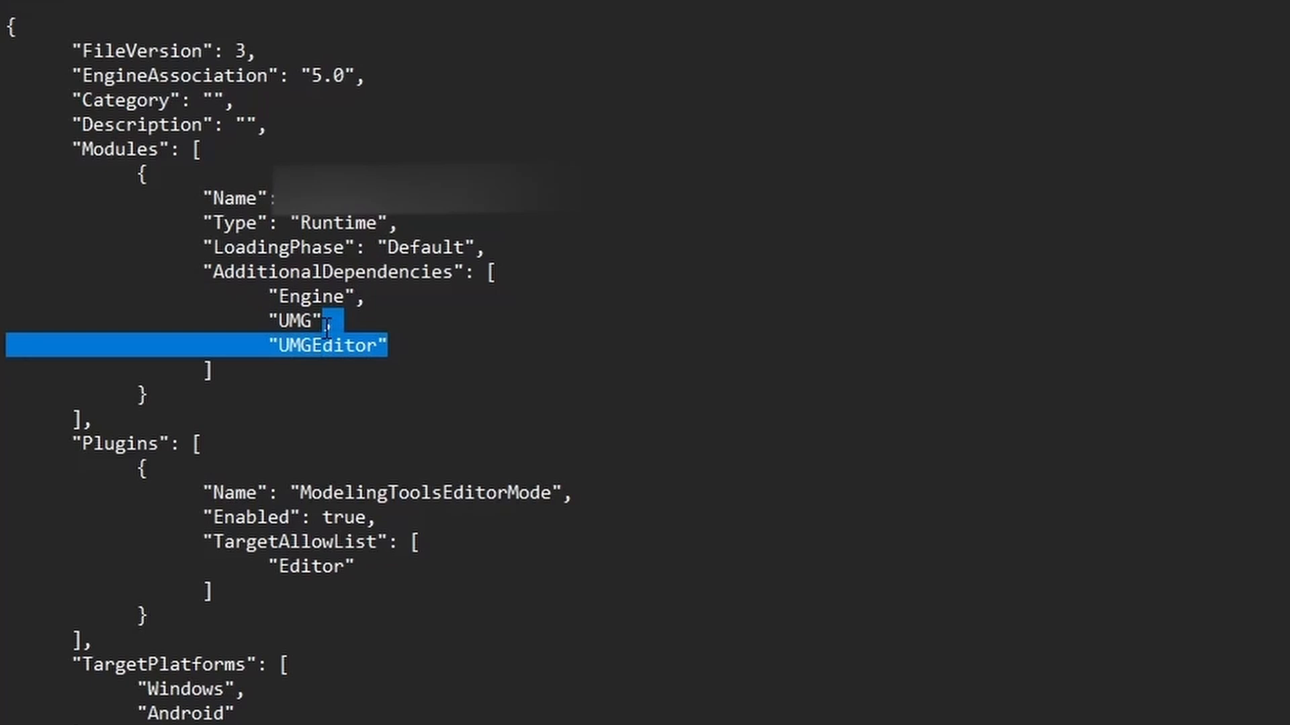
{"action": "key", "text": "BackSpace"}
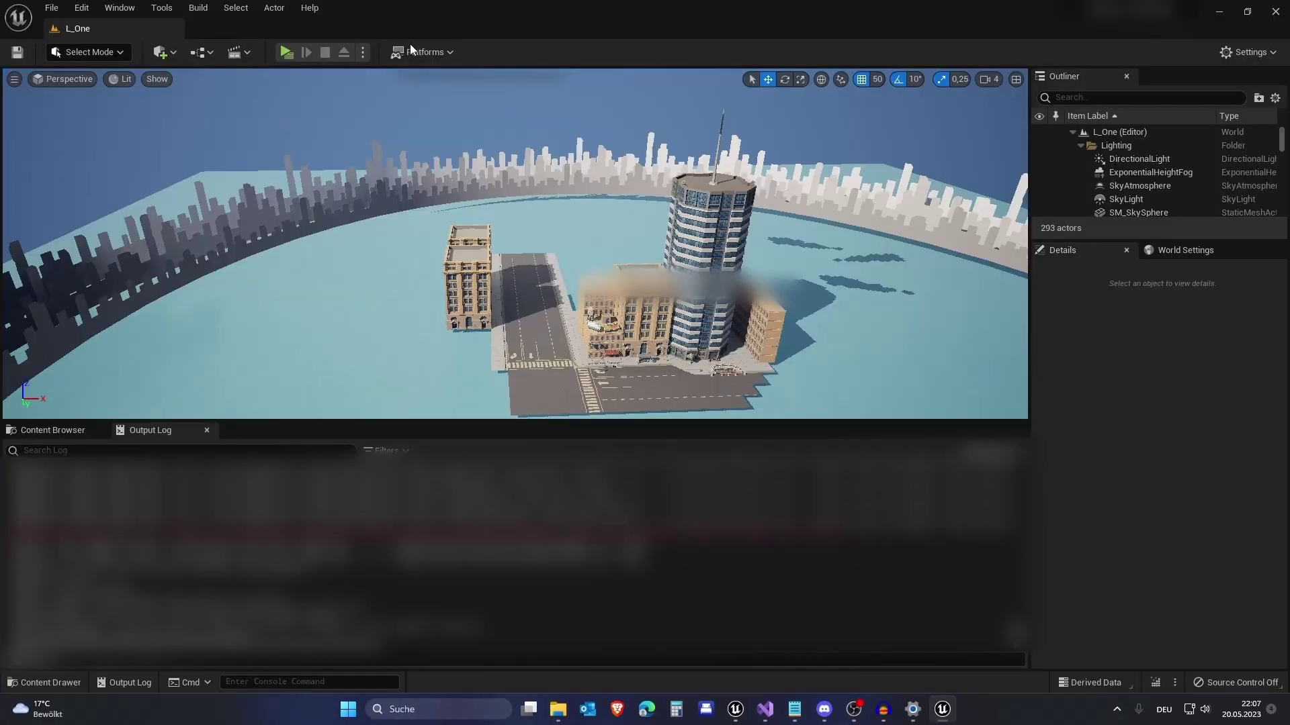
Bring up the Platforms dropdown to repackage the project.
{"action": "left_click", "coordinate": [412, 51]}
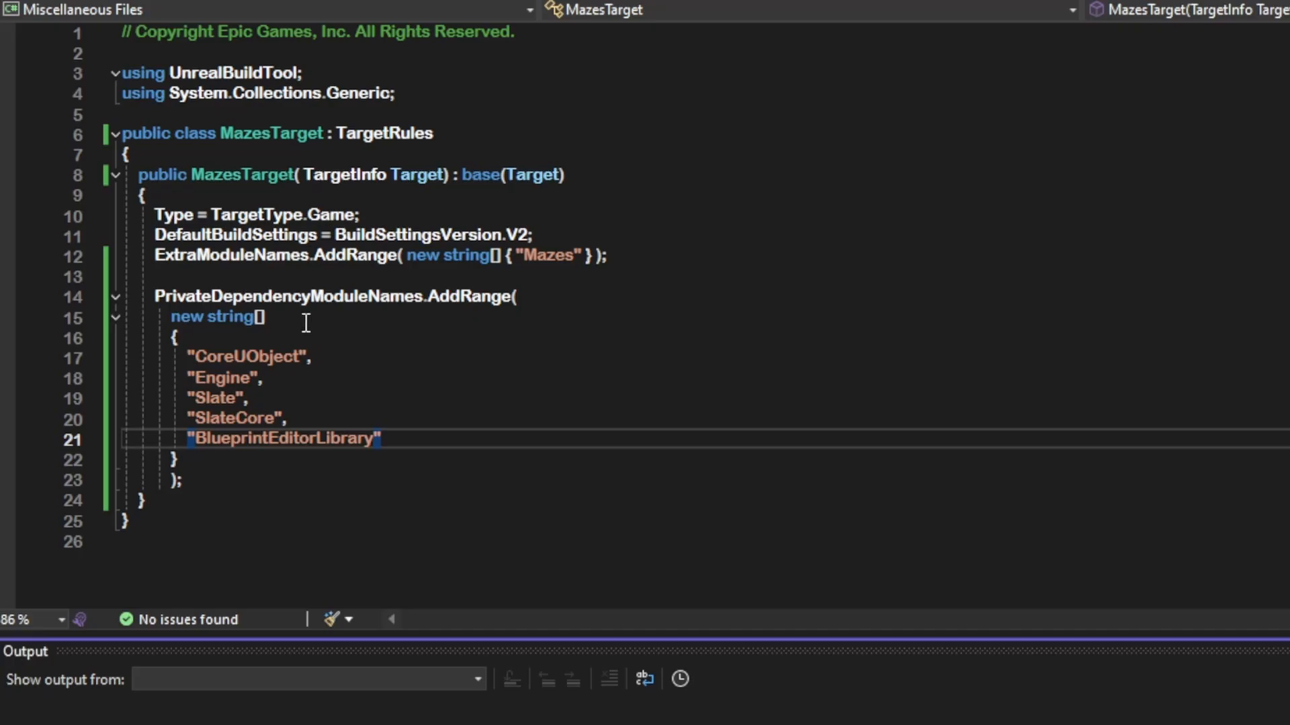
{"action": "left_click_drag", "start_coordinate": [307, 358], "coordinate": [274, 392]}
{"action": "left_click", "coordinate": [332, 422]}
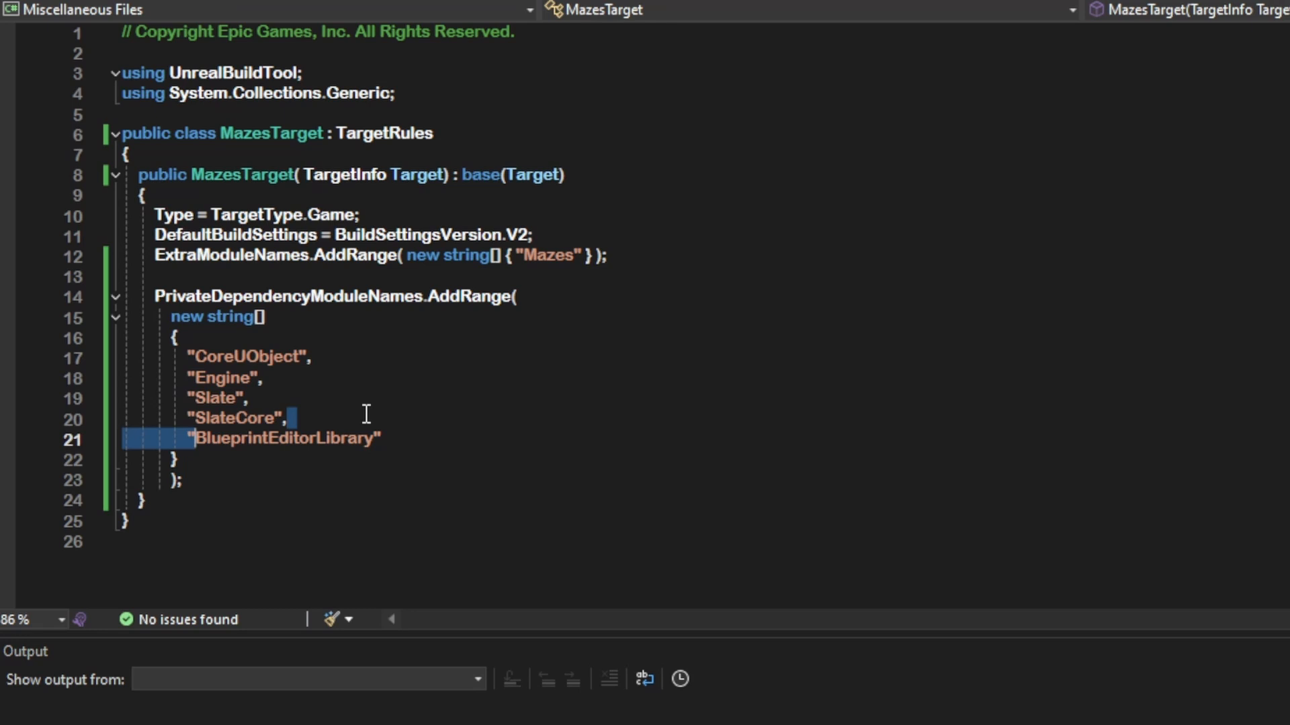
{"action": "double_click", "coordinate": [217, 397]}
{"action": "left_click_drag", "start_coordinate": [188, 377], "coordinate": [247, 397]}
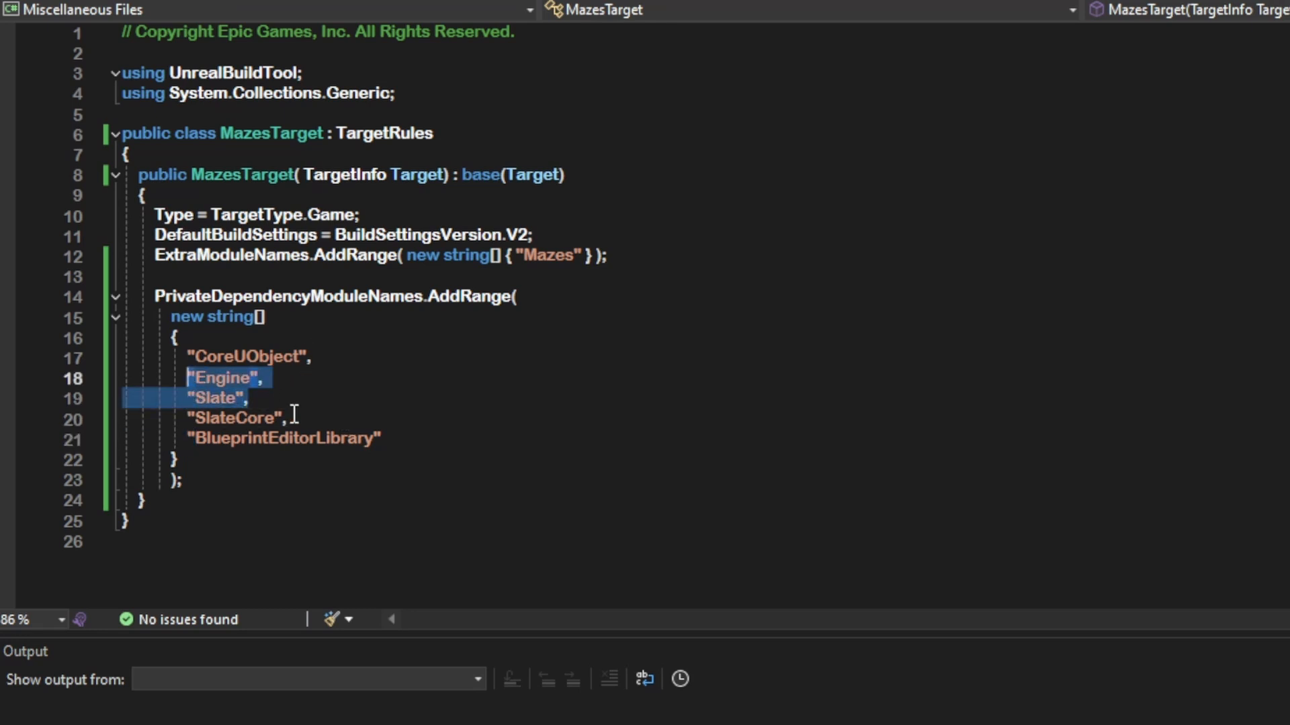
{"action": "double_click", "coordinate": [237, 418]}
{"action": "left_click", "coordinate": [391, 440]}
{"action": "double_click", "coordinate": [212, 437]}
{"action": "key", "text": "ctrl+c"}
{"action": "left_click", "coordinate": [403, 482]}
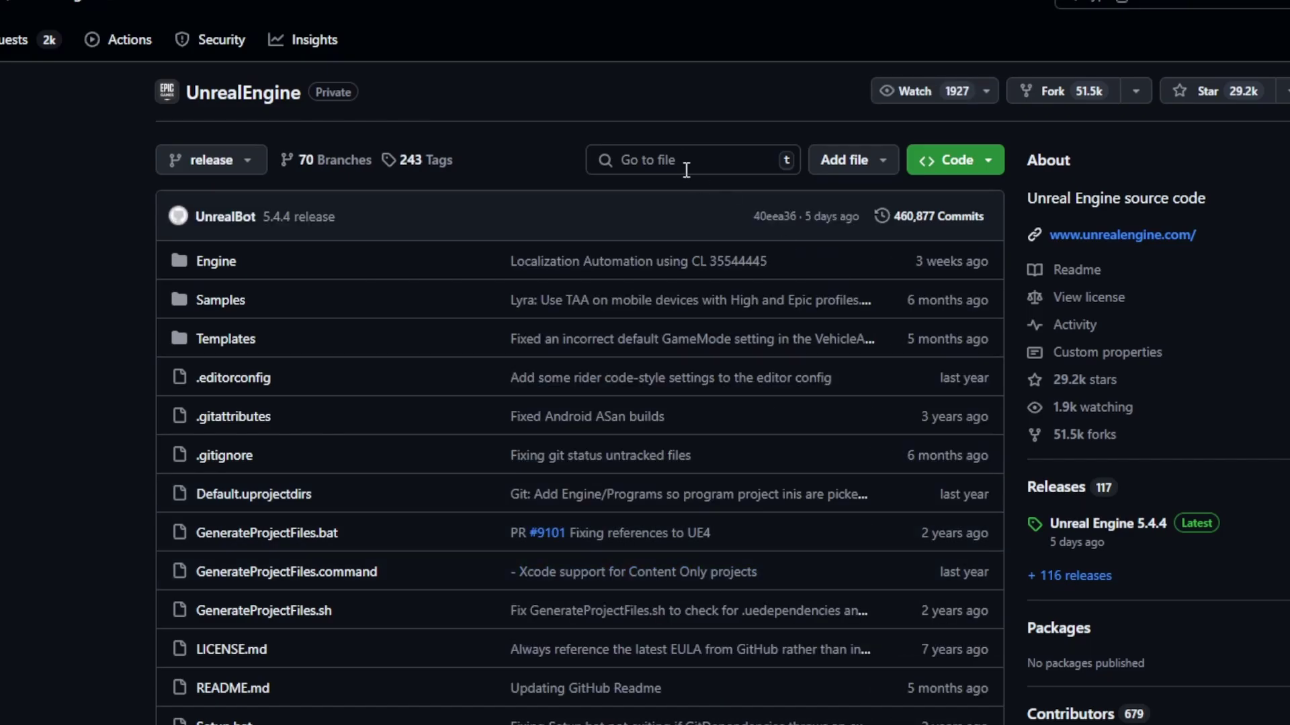
Search the repository for BlueprintEditorLibrary and browse to its Public folder containing BlueprintEditorLibrary.h.
{"action": "left_click", "coordinate": [685, 161]}
{"action": "key", "text": "ctrl+v"}
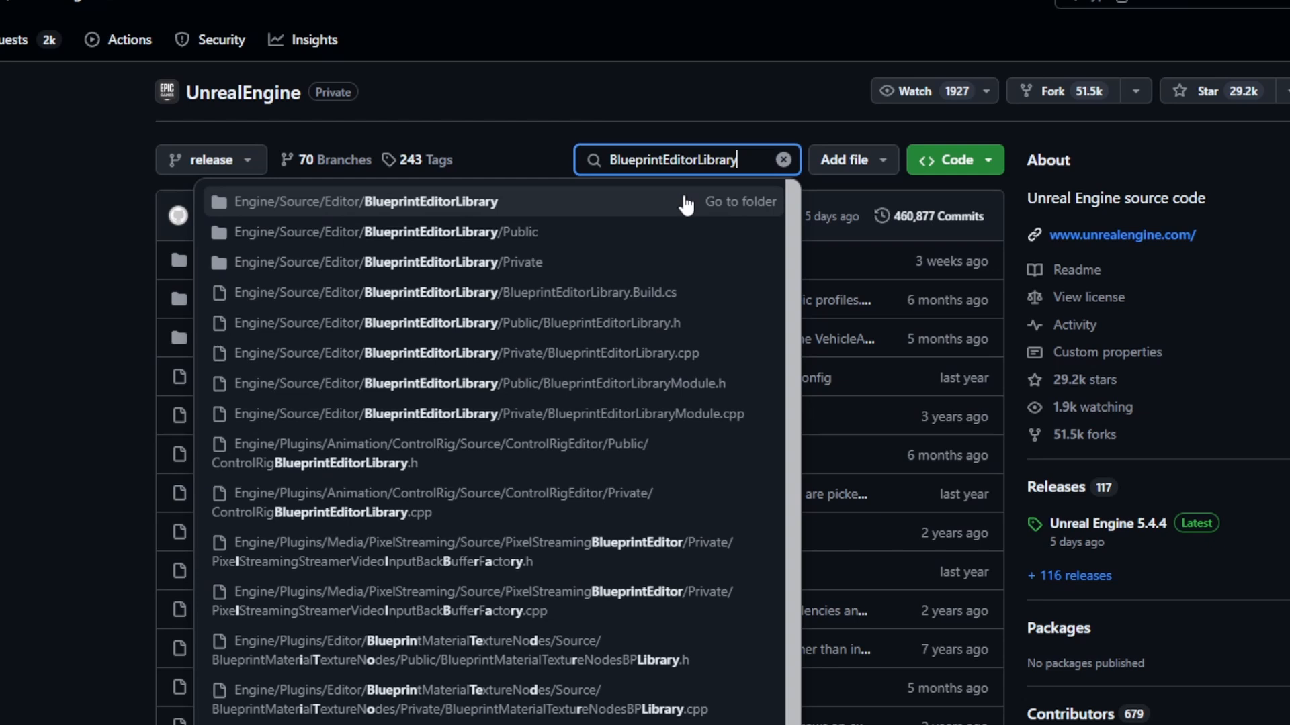
{"action": "key", "text": "Return"}
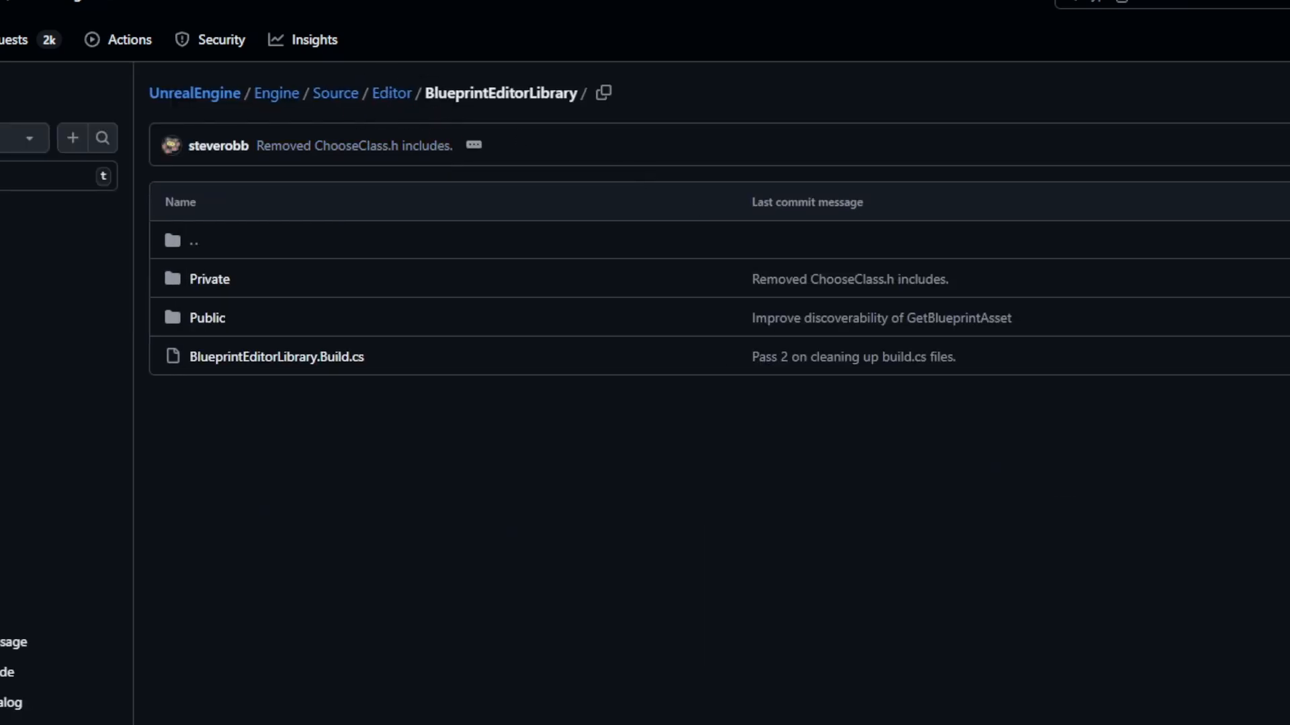
{"action": "left_click_drag", "start_coordinate": [228, 318], "coordinate": [203, 320]}
{"action": "left_click", "coordinate": [209, 320]}
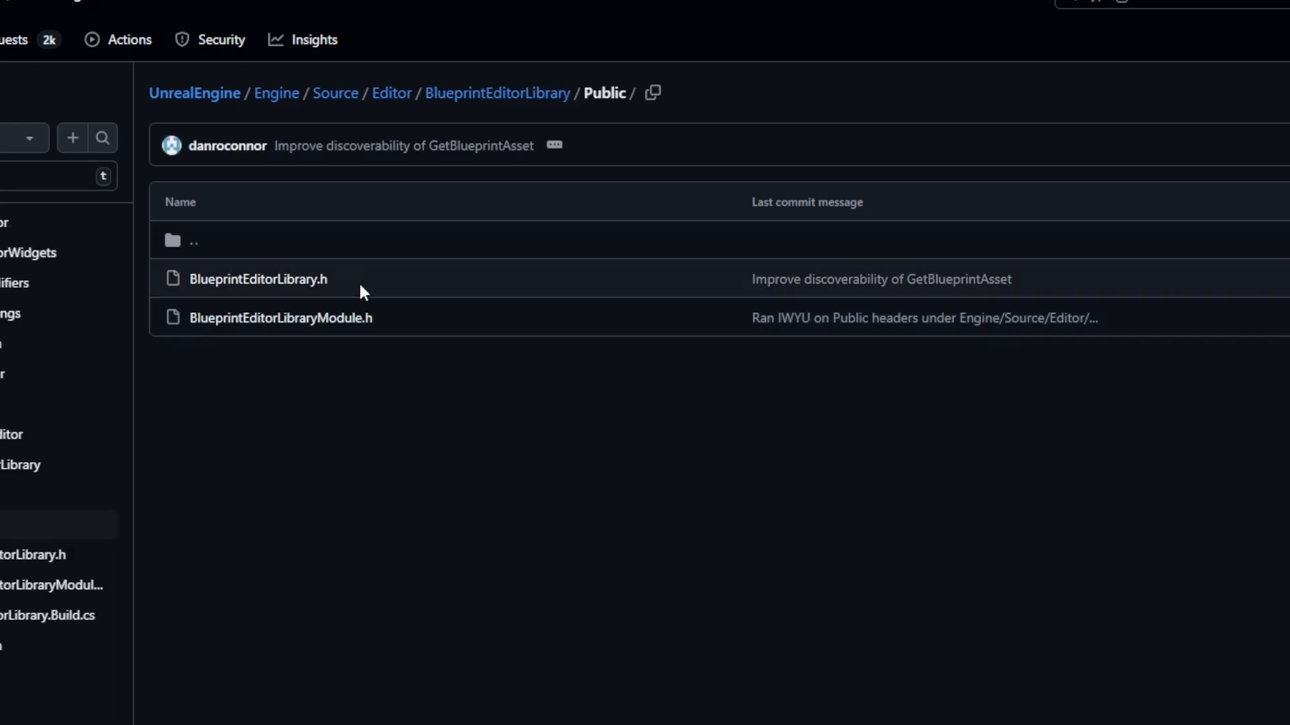
{"action": "left_click_drag", "start_coordinate": [328, 280], "coordinate": [166, 272]}
{"action": "left_click", "coordinate": [386, 416]}
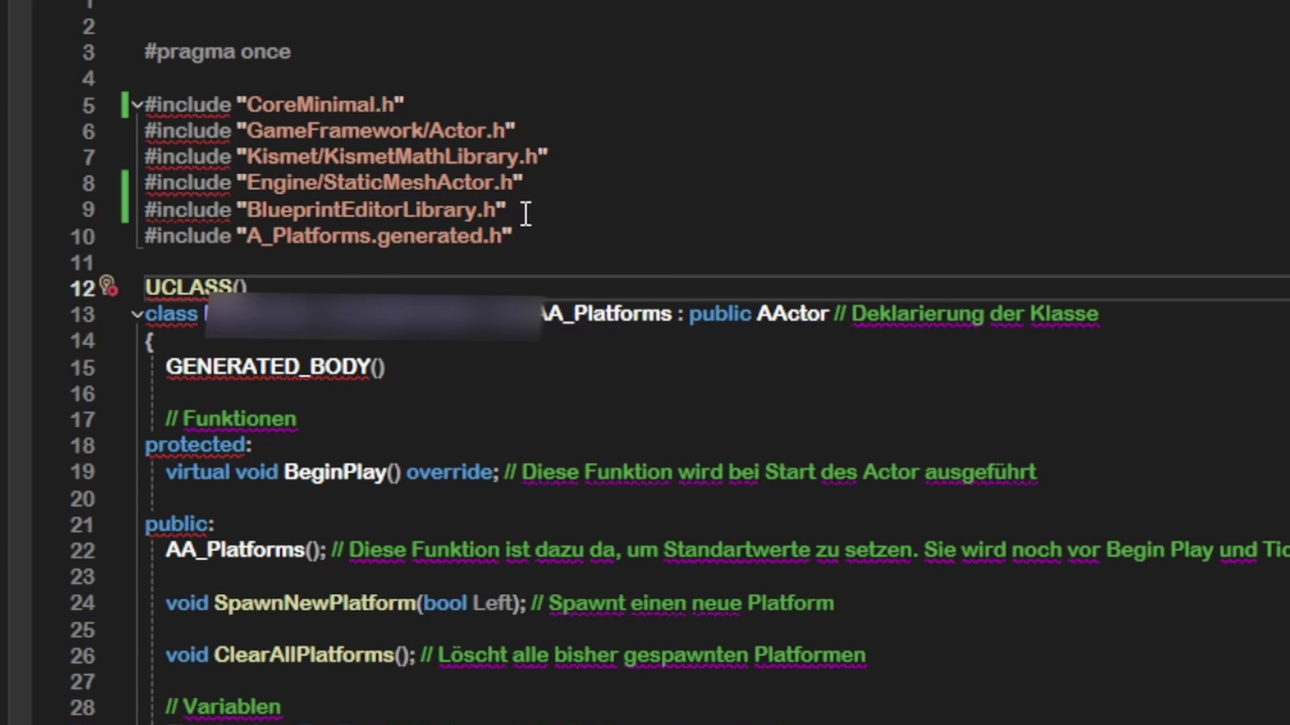
Wrap the BlueprintEditorLibrary.h include in A_Platforms.h in #ifdef WITH_EDITOR / #endif.
{"action": "left_click_drag", "start_coordinate": [512, 210], "coordinate": [116, 210]}
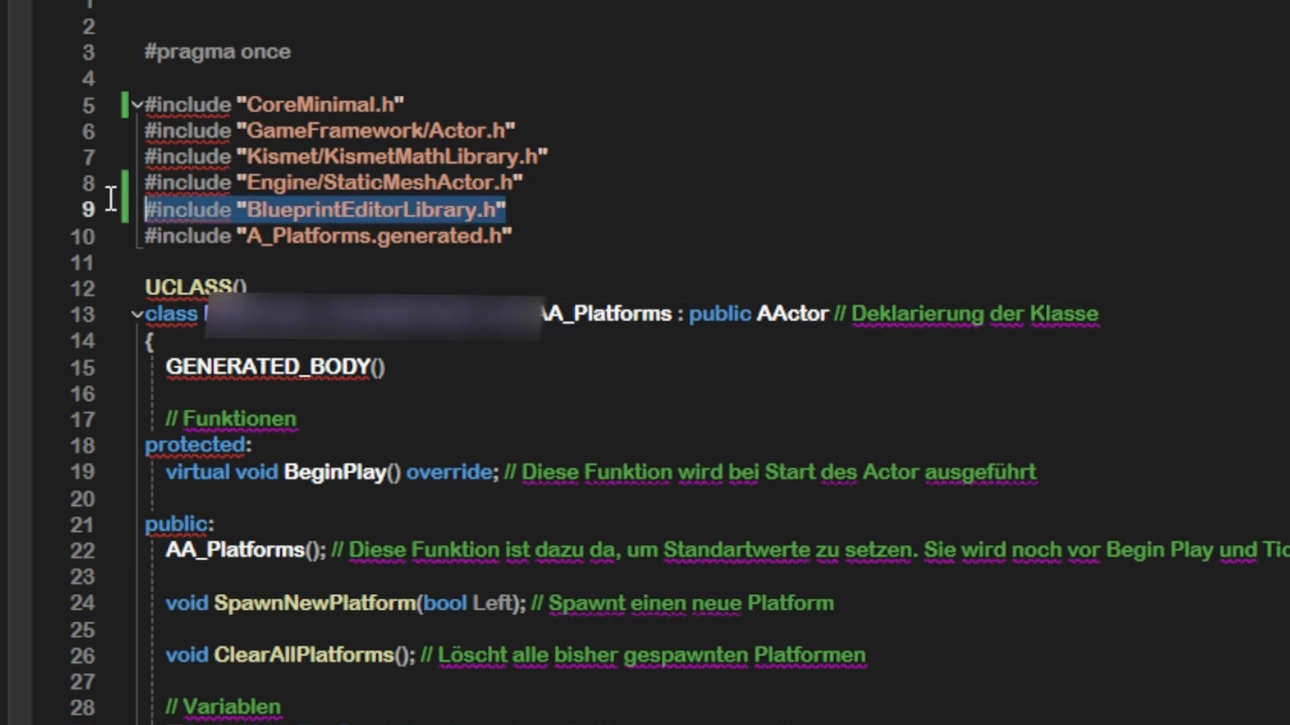
{"action": "type", "text": "#ifdef WITH_EDIT"}
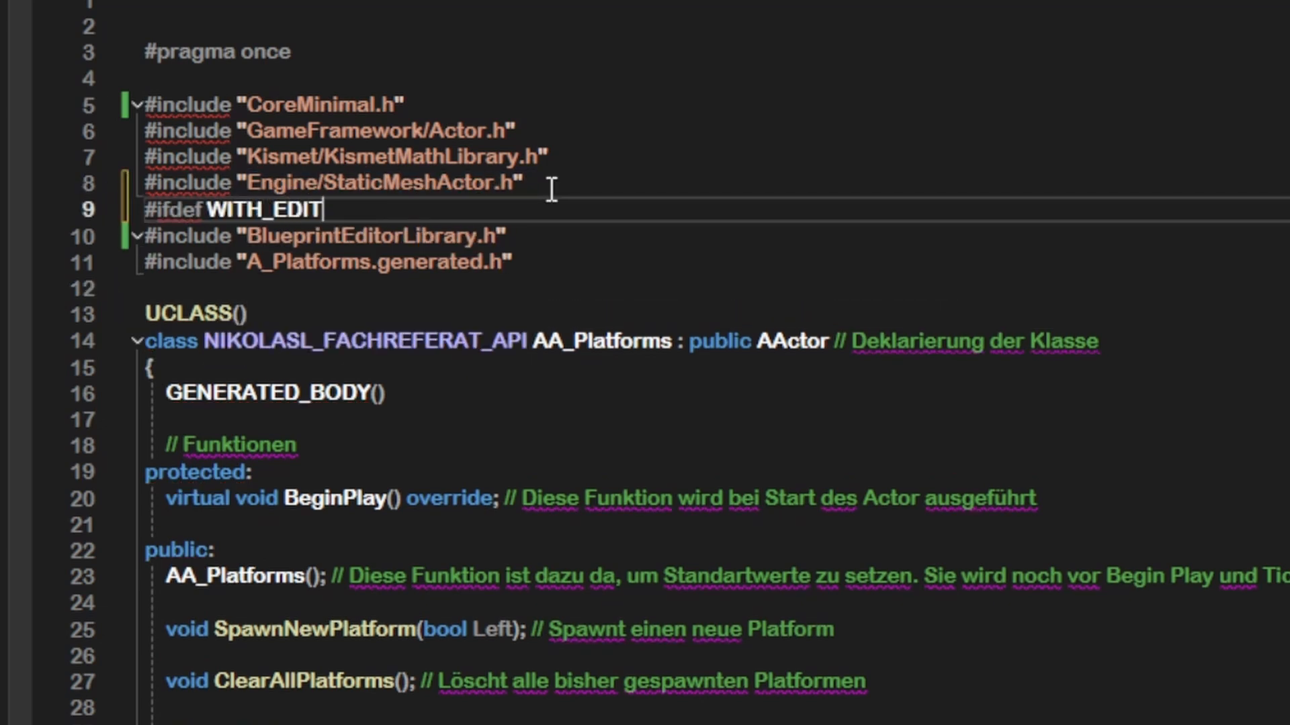
{"action": "type", "text": "OR"}
{"action": "key", "text": "Down"}
{"action": "key", "text": "End"}
{"action": "key", "text": "Return"}
{"action": "type", "text": "#"}
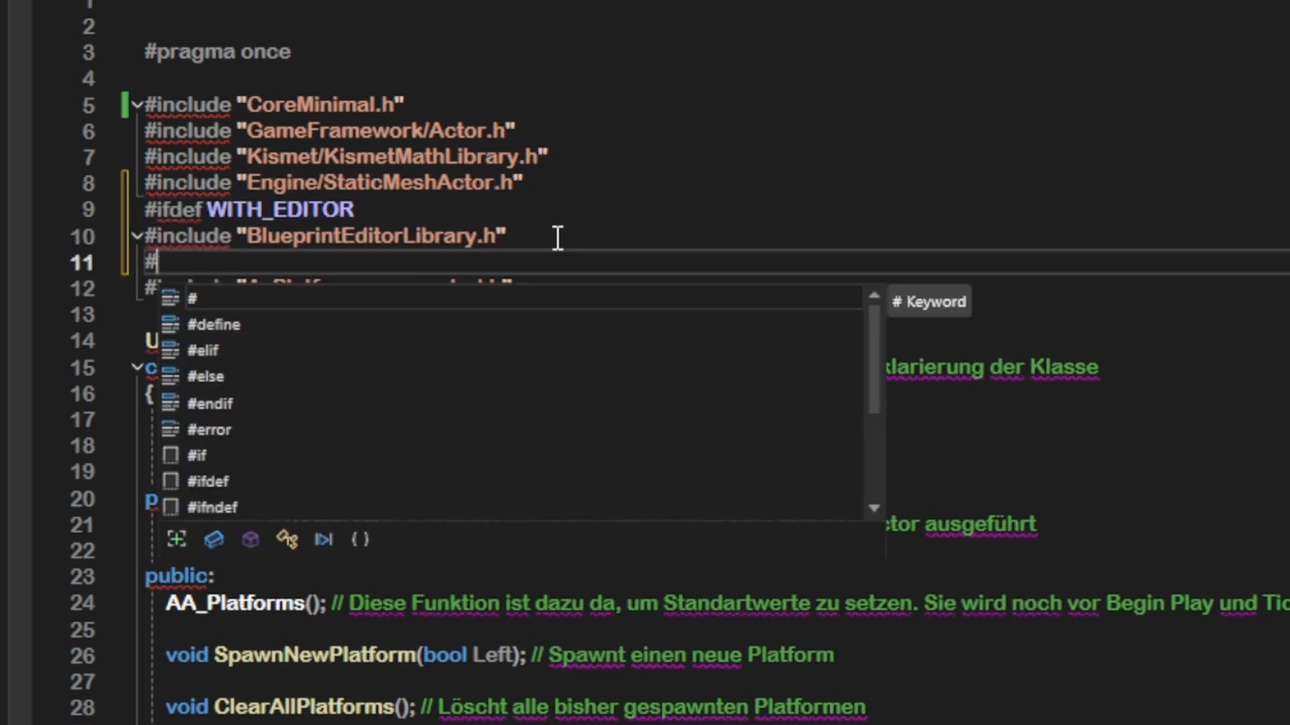
{"action": "type", "text": "endif"}
{"action": "key", "text": "Escape"}
{"action": "left_click_drag", "start_coordinate": [213, 262], "coordinate": [83, 236]}
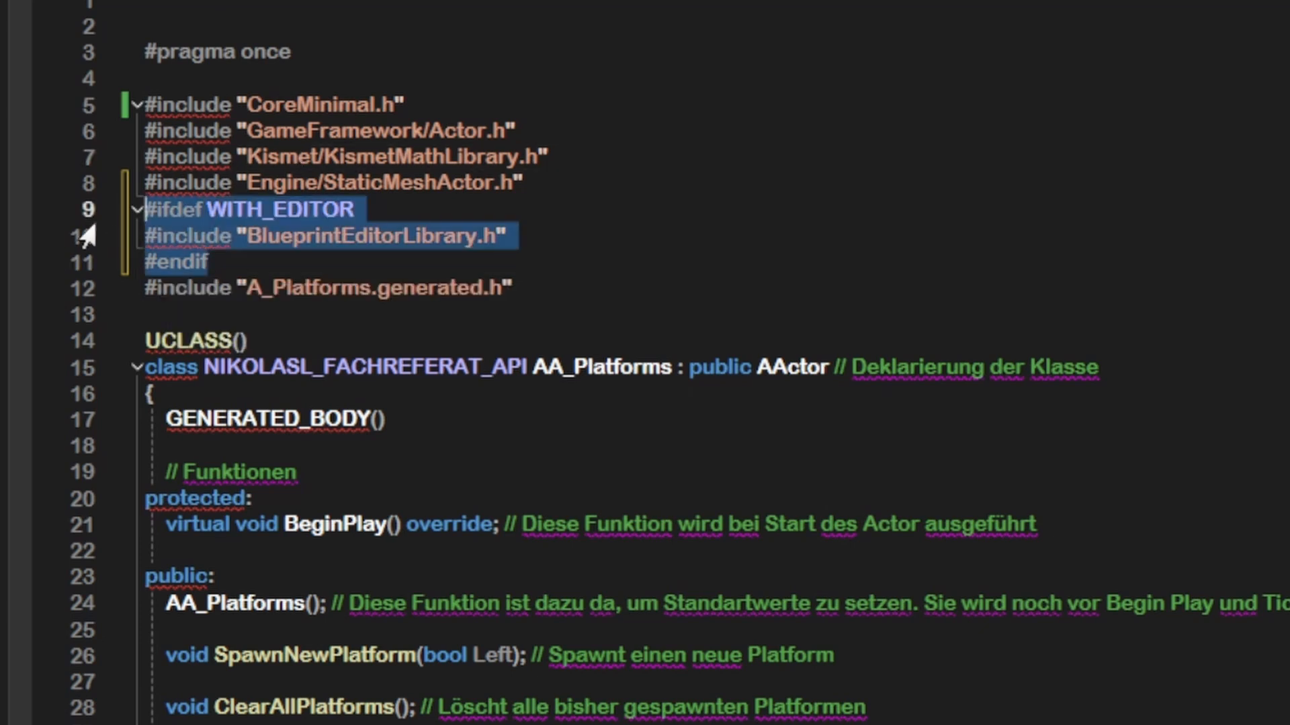
{"action": "key", "text": "ctrl+k"}
{"action": "key", "text": "ctrl+c"}
In A_Platforms.cpp, add #ifdef WITH_EDITOR and #endif lines around the ClearAllPlatforms body.
{"action": "left_click", "coordinate": [285, 288]}
{"action": "key", "text": "ctrl+Tab"}
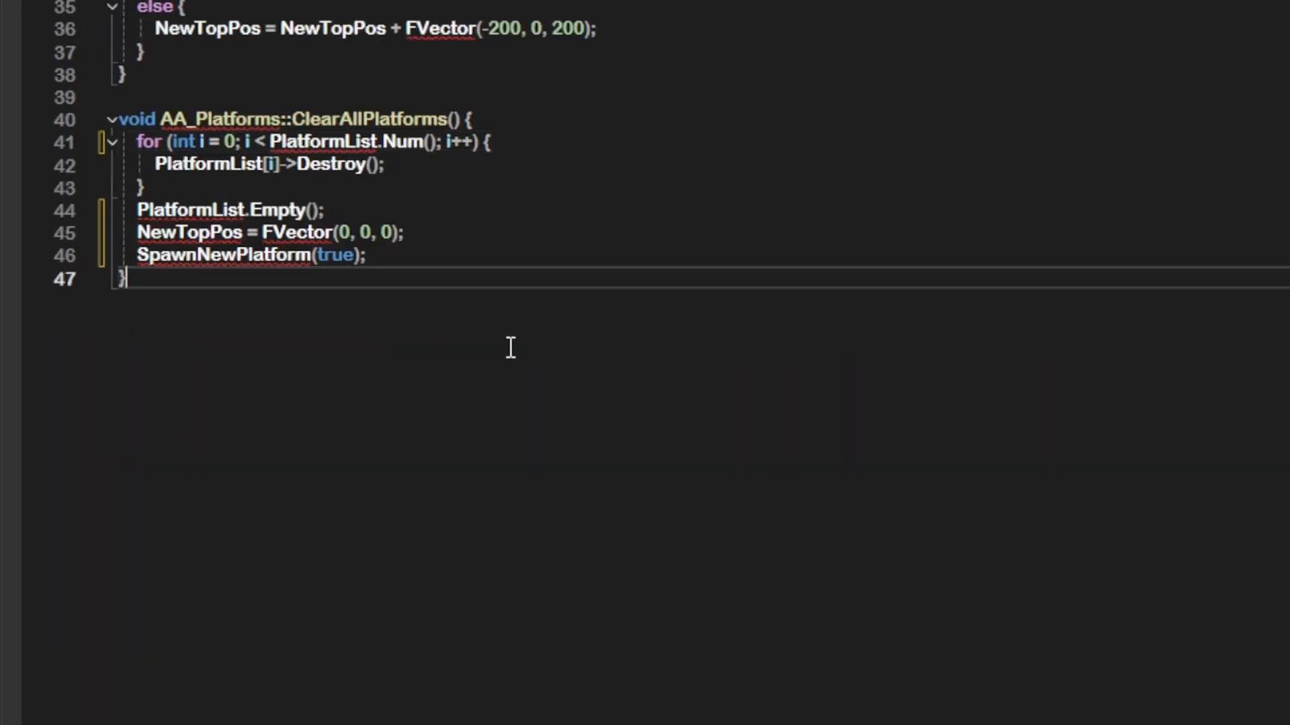
{"action": "left_click_drag", "start_coordinate": [132, 279], "coordinate": [112, 141]}
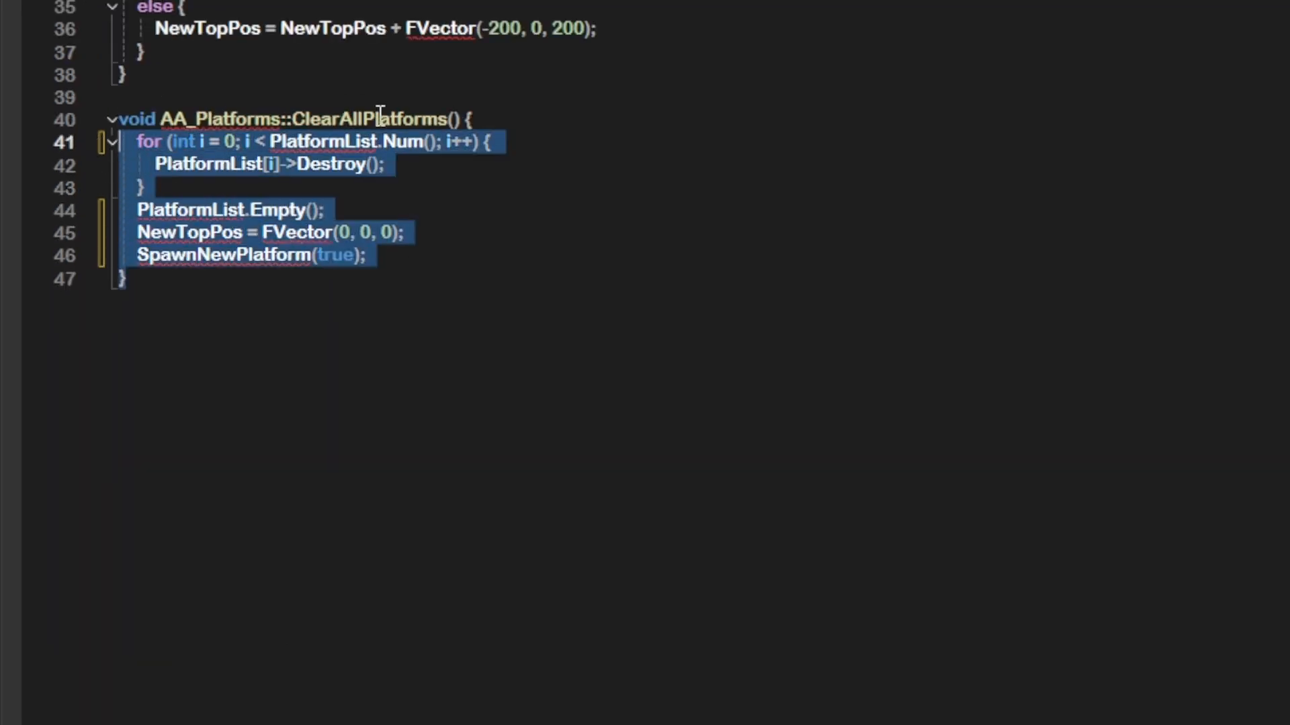
{"action": "key", "text": "Left"}
{"action": "key", "text": "Return"}
{"action": "key", "text": "Up"}
{"action": "type", "text": "#ifdef WITH"}
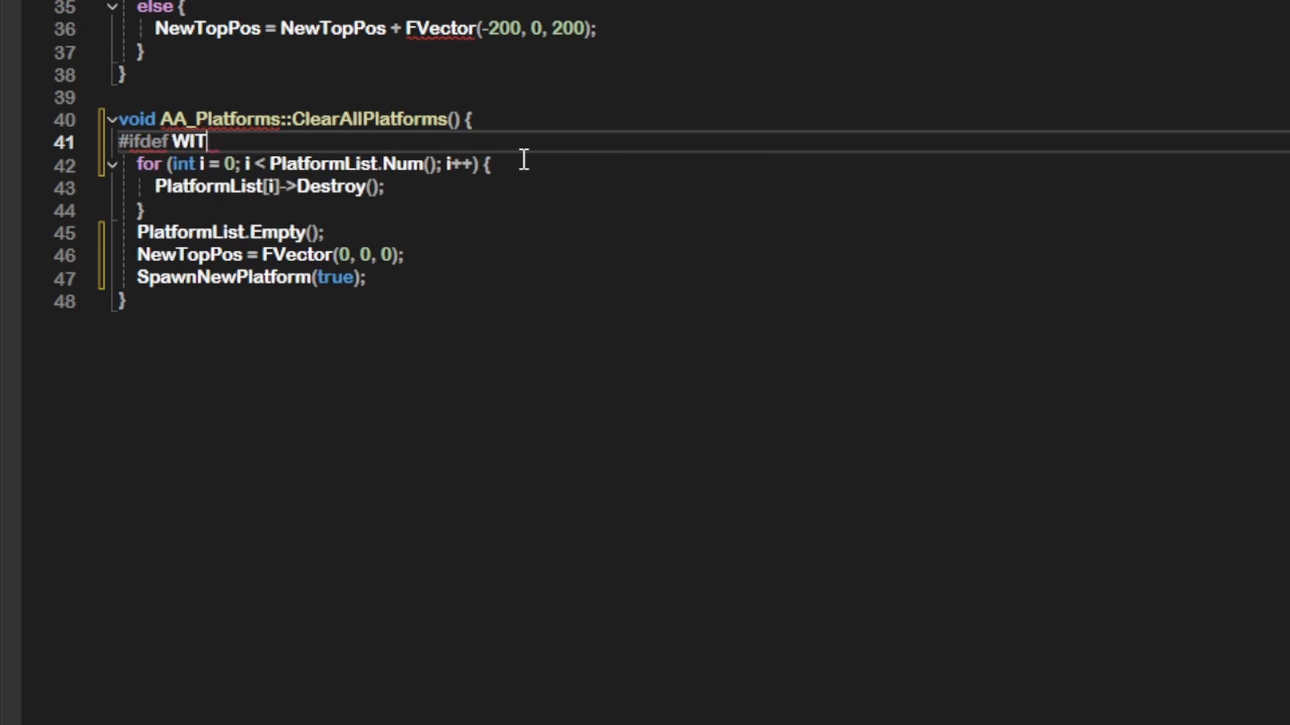
{"action": "type", "text": "_EDITOR"}
{"action": "key", "text": "Down"}
{"action": "key", "text": "Down"}
{"action": "key", "text": "Down"}
{"action": "key", "text": "End"}
{"action": "key", "text": "Return"}
{"action": "type", "text": "#endif"}
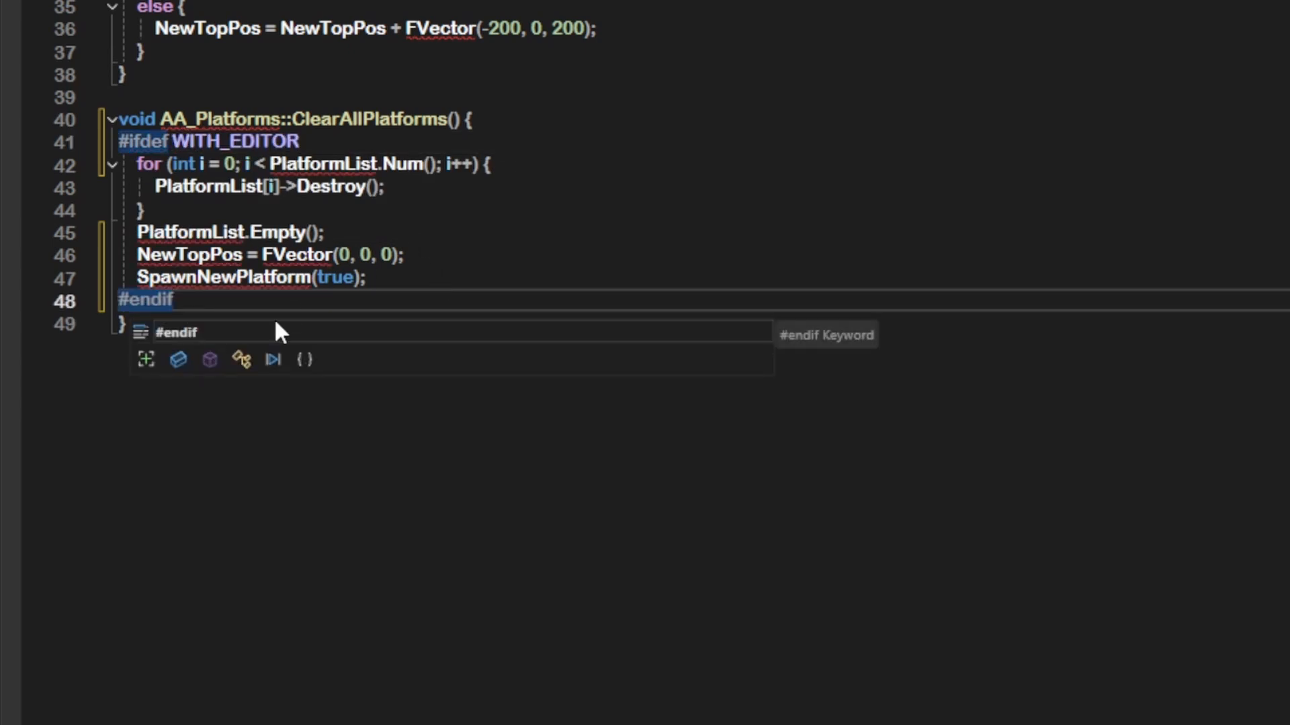
Toggle comments on the wrapped body and strip the leftover comment markers line by line.
{"action": "left_click_drag", "start_coordinate": [202, 298], "coordinate": [114, 141]}
{"action": "key", "text": "ctrl+k"}
{"action": "key", "text": "ctrl+c"}
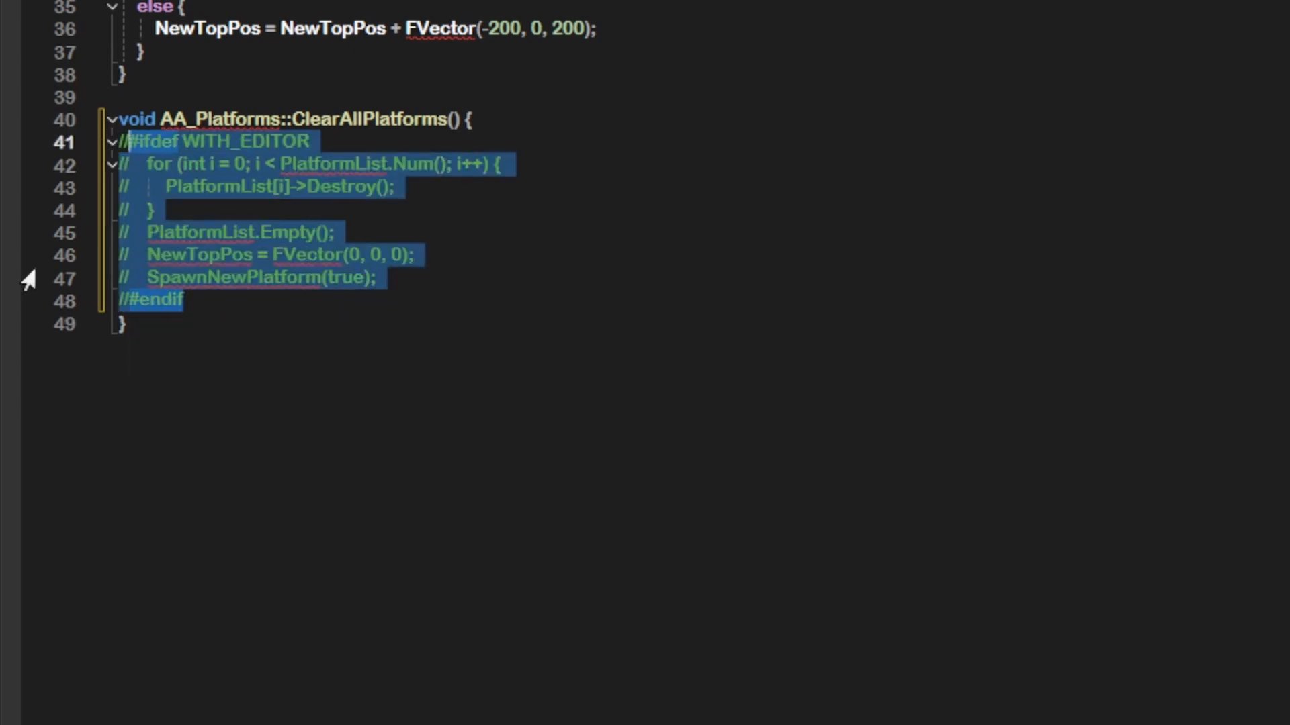
{"action": "key", "text": "ctrl+z"}
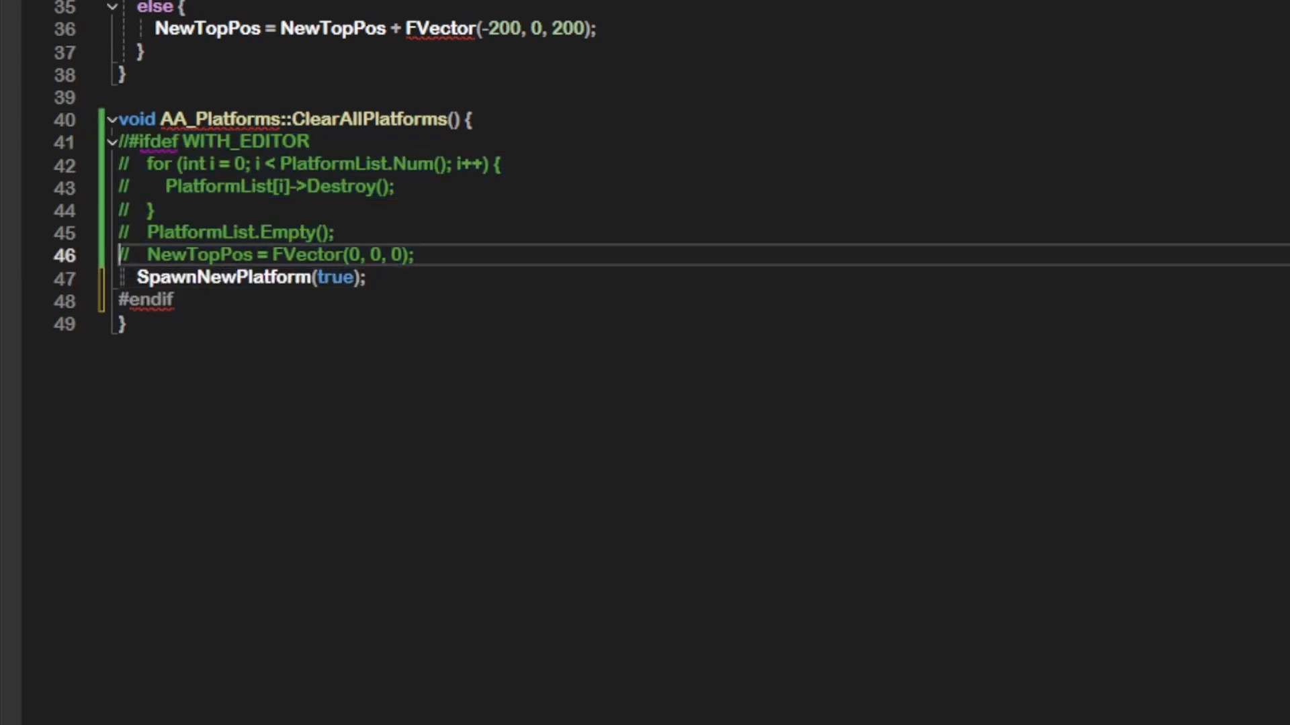
{"action": "key", "text": "ctrl+z"}
{"action": "key", "text": "Delete"}
{"action": "key", "text": "Up"}
{"action": "key", "text": "Delete"}
{"action": "key", "text": "Delete"}
{"action": "key", "text": "Up"}
{"action": "key", "text": "Delete"}
{"action": "key", "text": "Delete"}
{"action": "key", "text": "Up"}
{"action": "key", "text": "Delete"}
{"action": "key", "text": "Delete"}
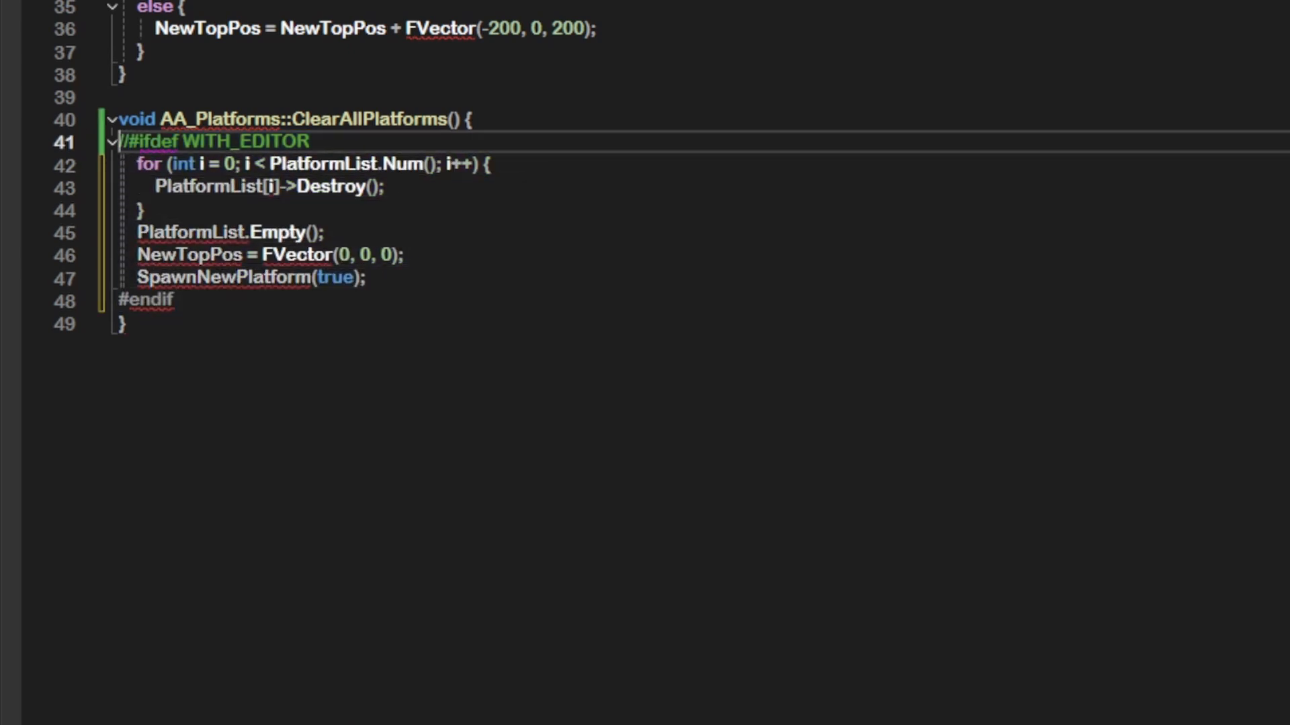
{"action": "key", "text": "Up"}
{"action": "key", "text": "Delete"}
{"action": "key", "text": "Delete"}
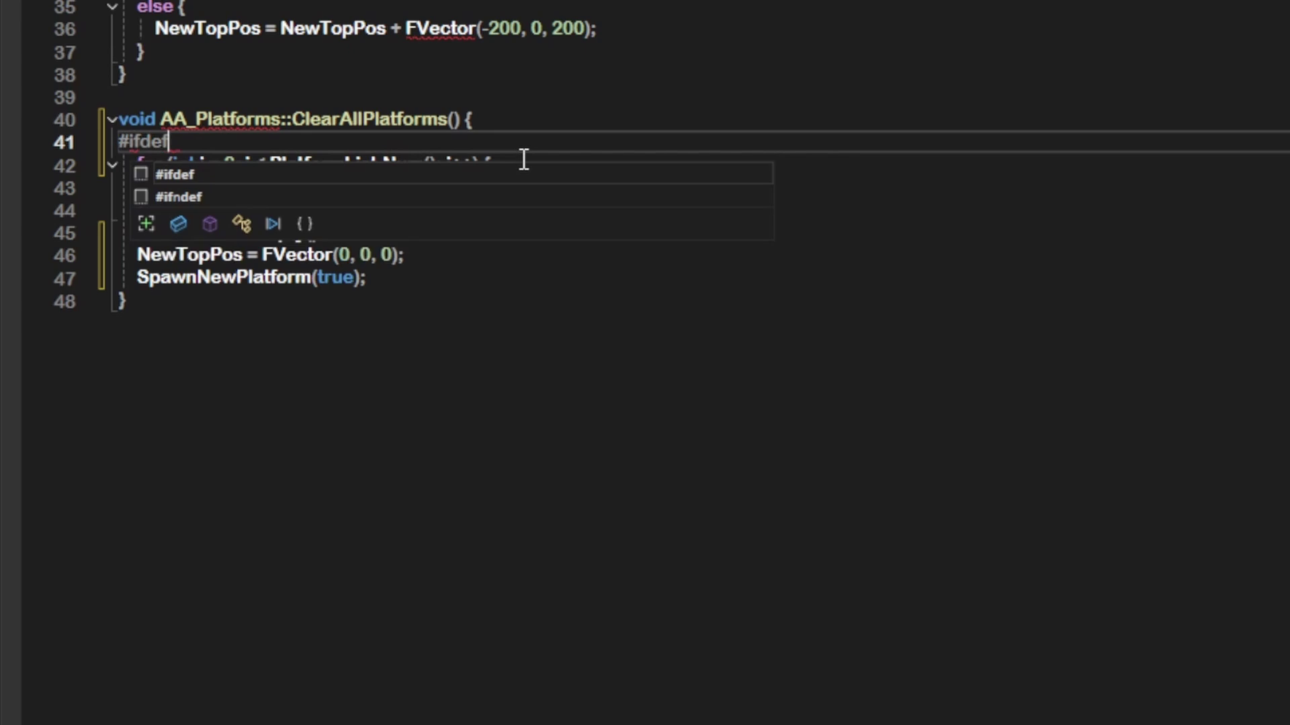
{"action": "type", "text": "WIT"}
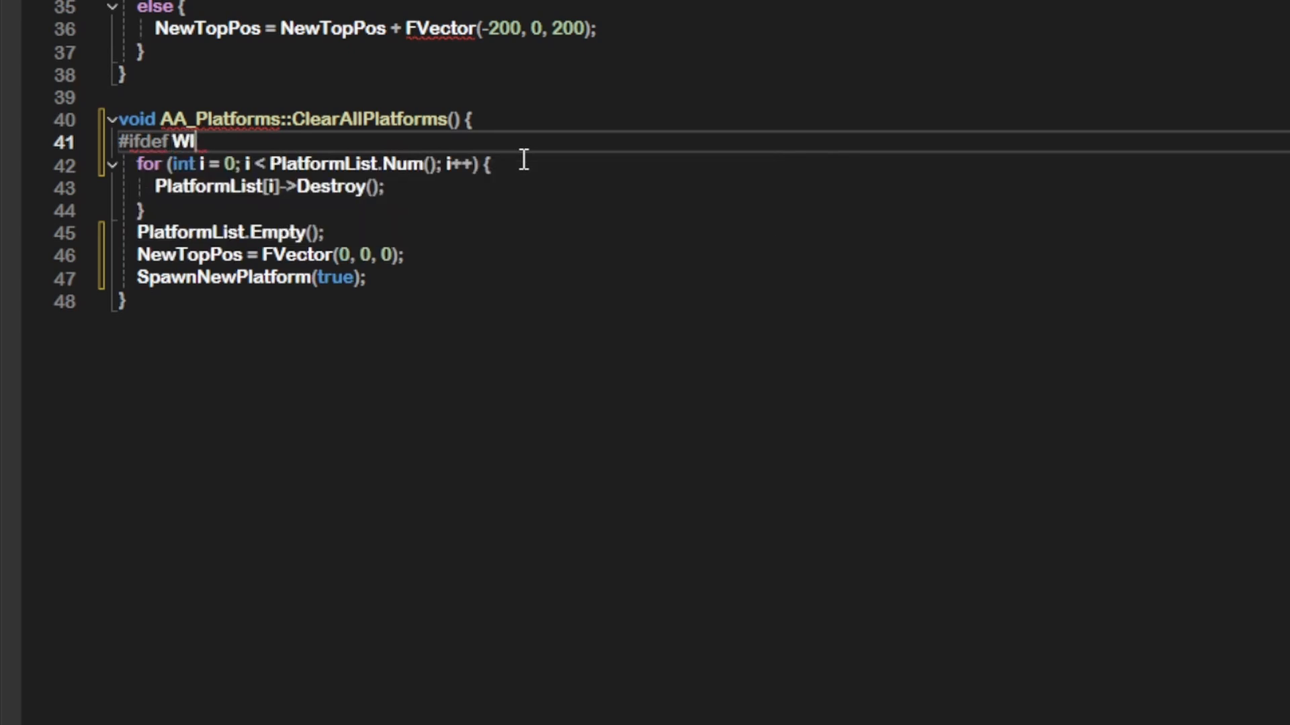
{"action": "type", "text": "H_EDITOR"}
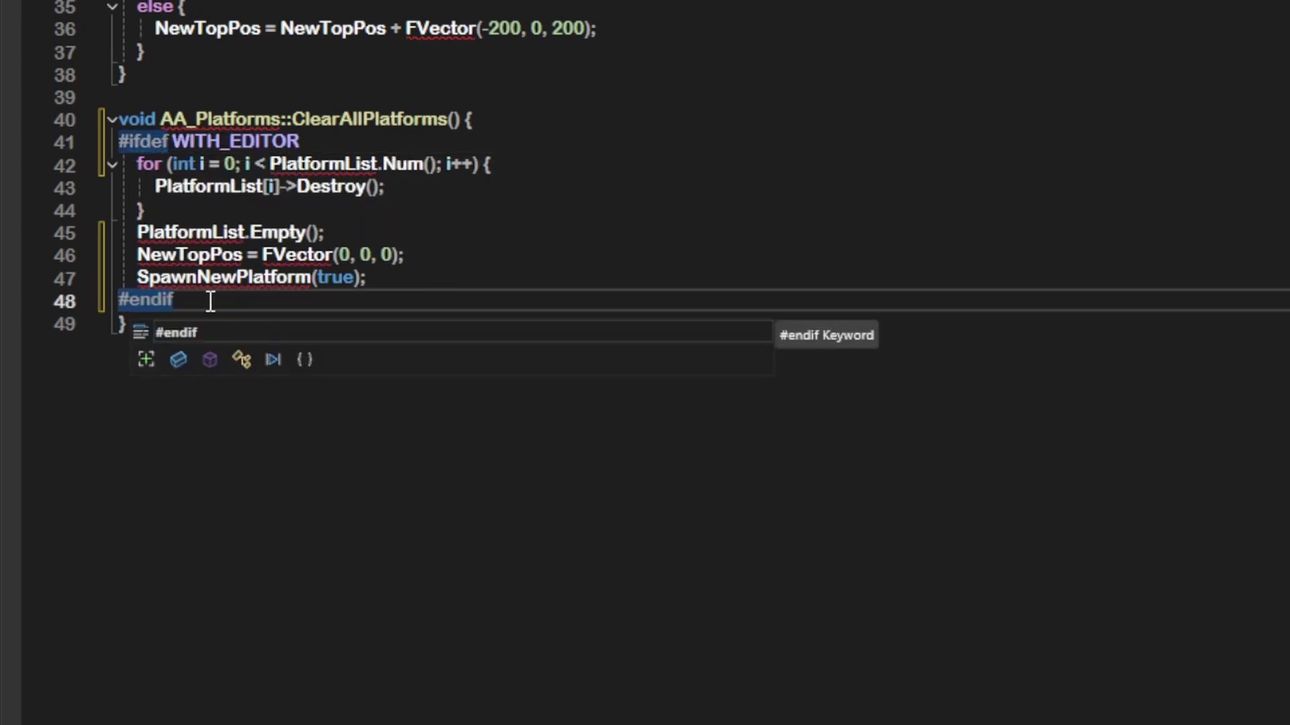
Dismiss the completion suggestion after repackaging reports BUILD SUCCESSFUL.
{"action": "left_click", "coordinate": [208, 299]}
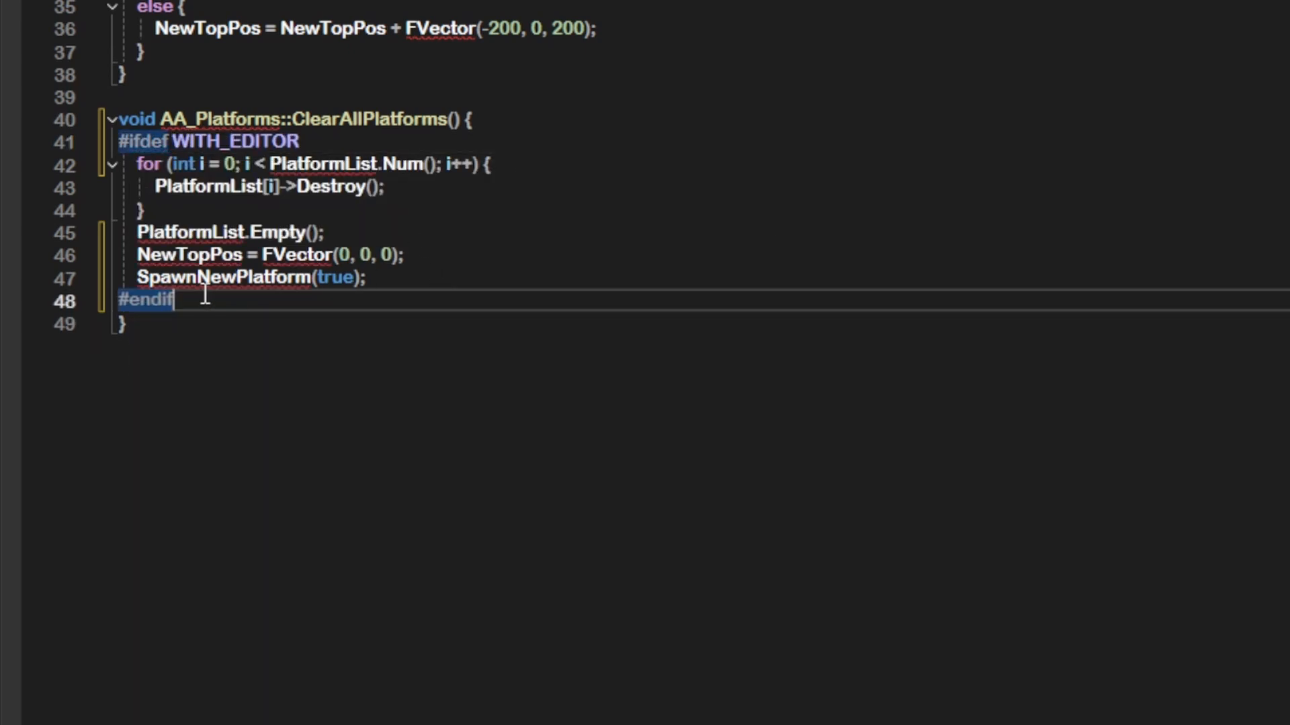